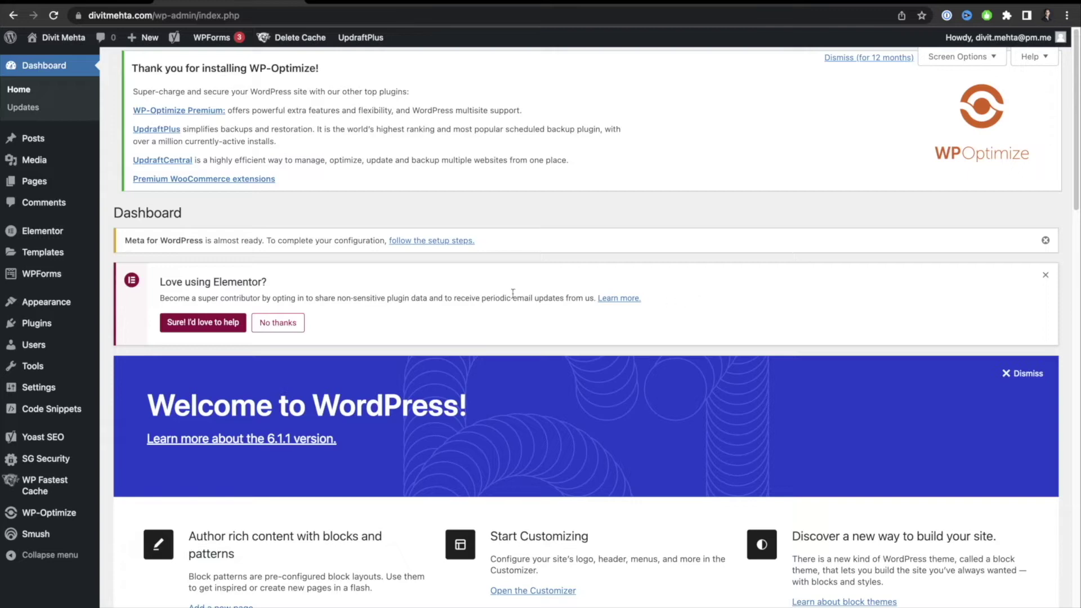
- Open Reading settings: static Home page as homepage, Portfolio as posts page, indexing enabled
mouse_move(45, 387)
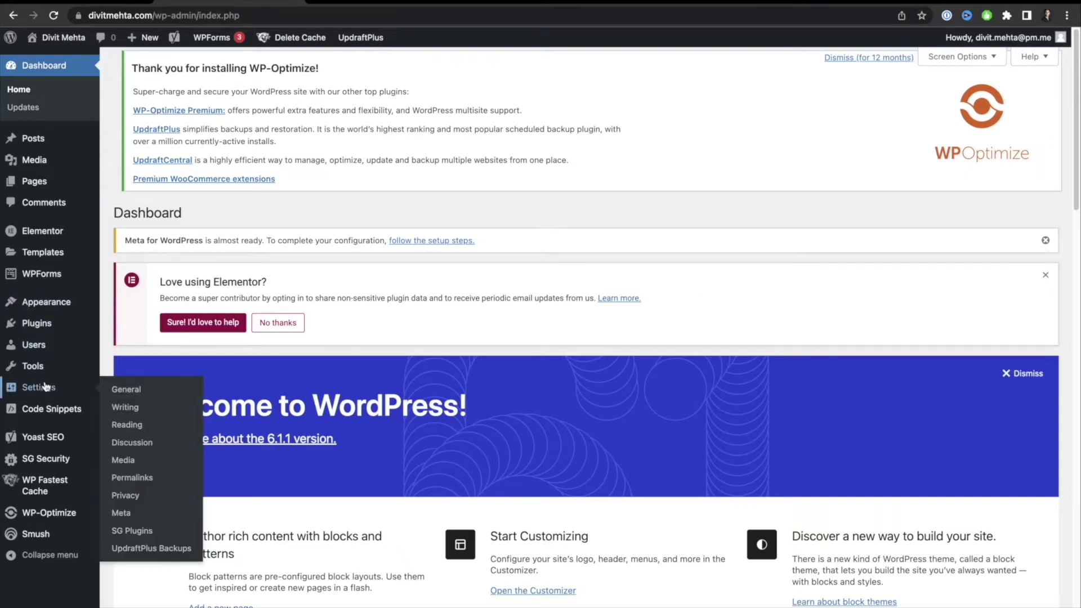
click(131, 429)
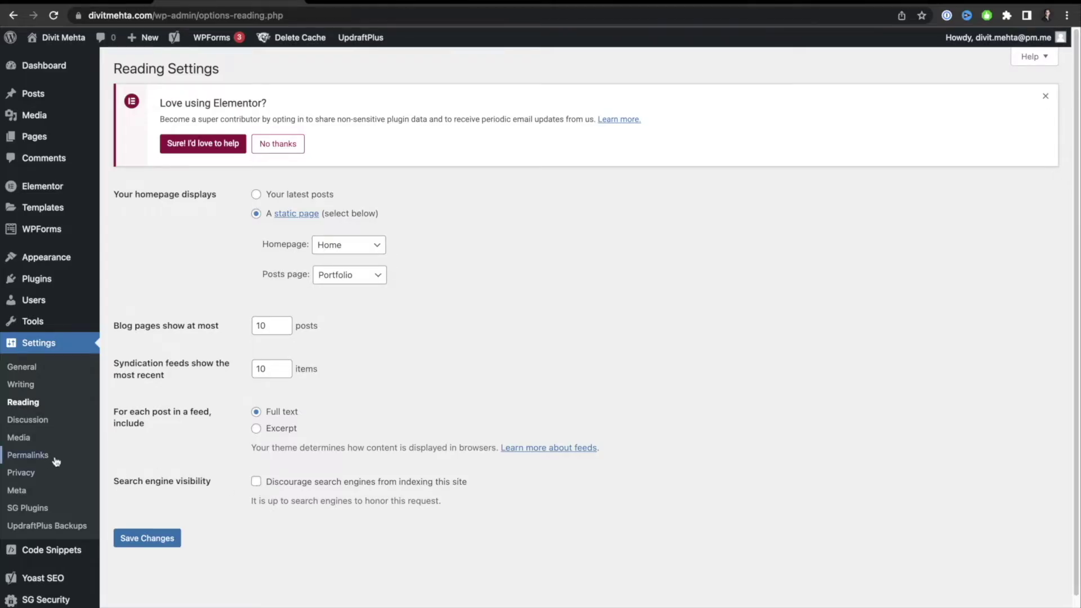
- Confirm the Post name permalink structure, then view General settings with tagline 'Personal Website'
click(35, 457)
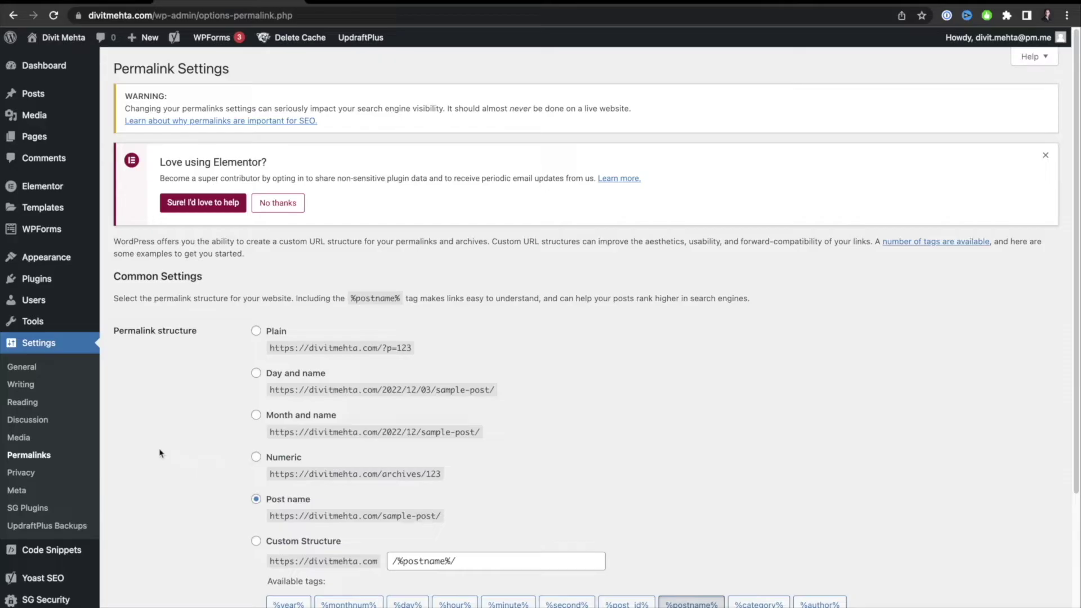
click(29, 369)
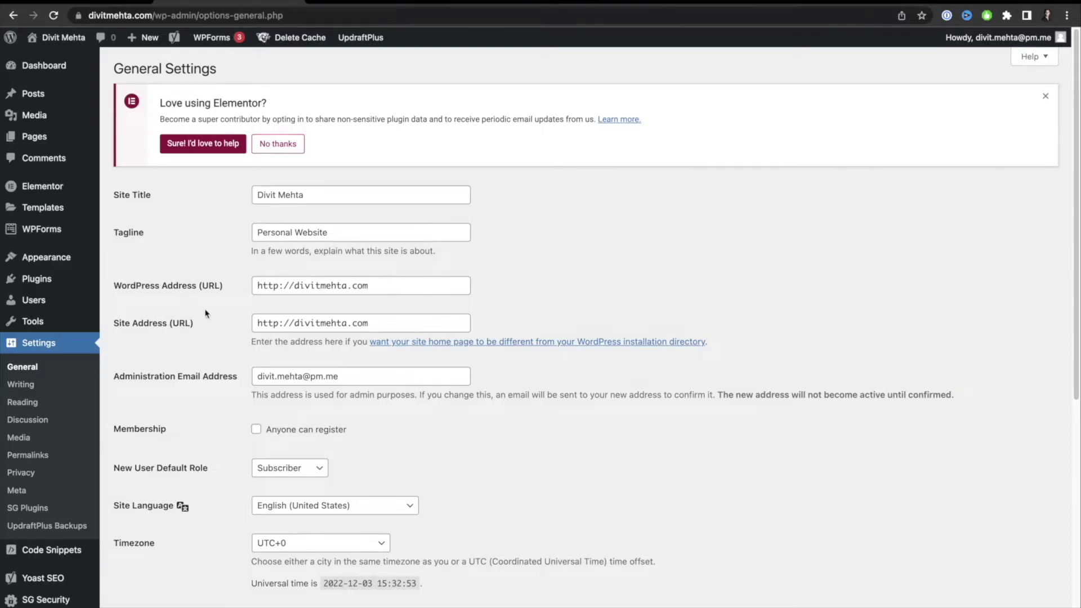
click(293, 285)
text(www.)
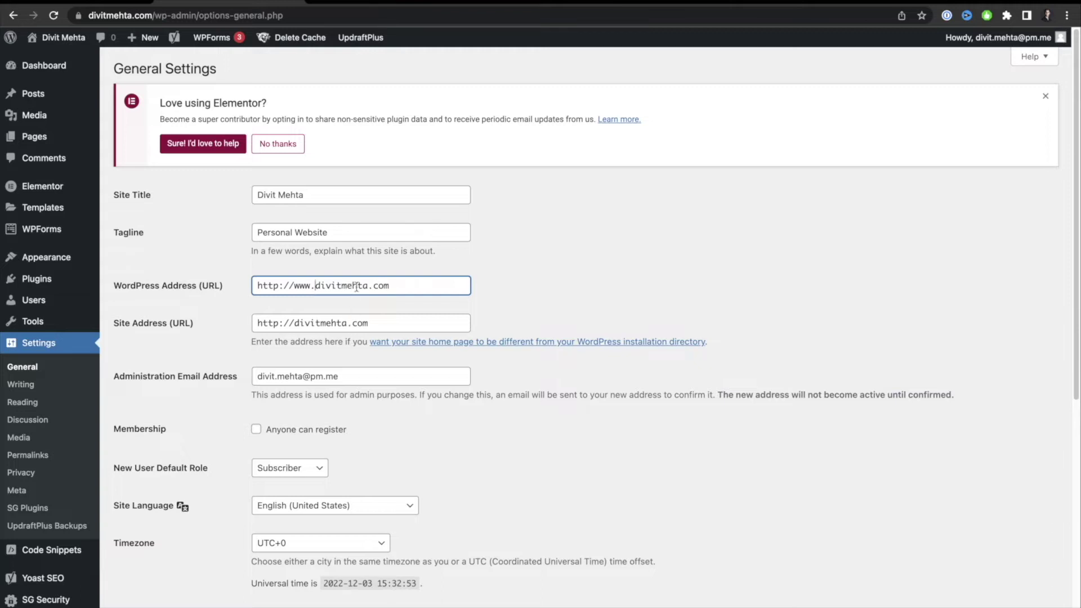
drag(315, 286, 296, 284)
key(BackSpace)
mouse_move(38, 280)
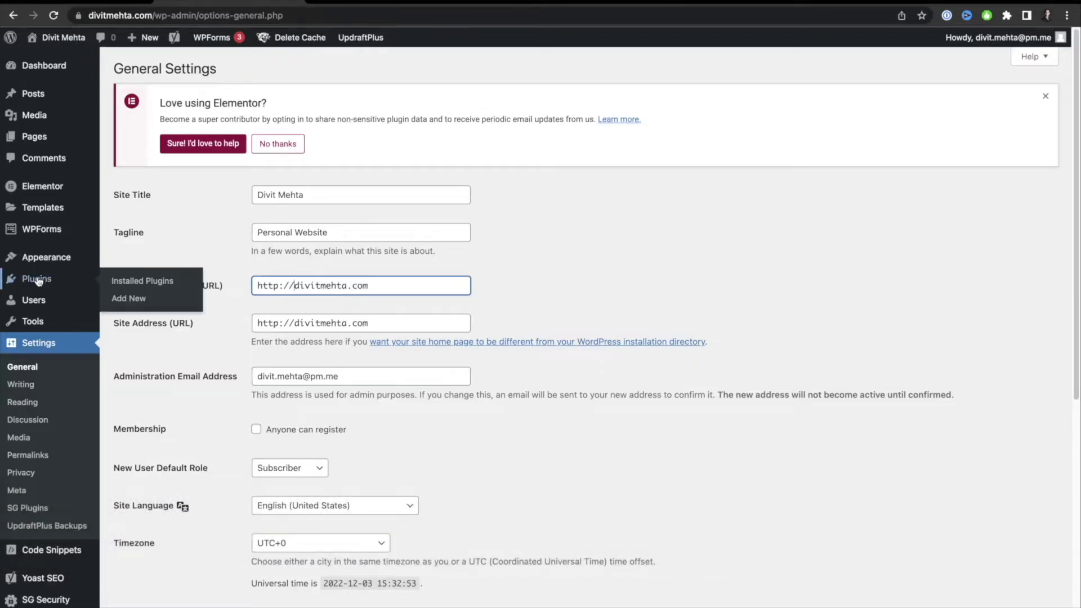
- Search Add Plugins for 'seo', showing Yoast SEO active beside All in One SEO and Rank Math
click(132, 302)
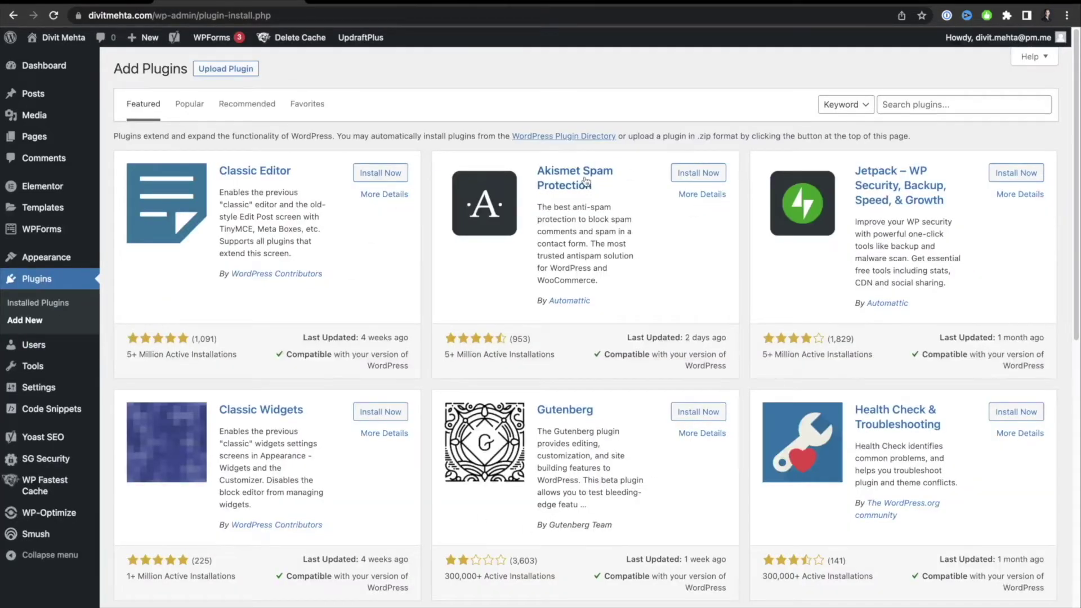
click(924, 113)
text(seo)
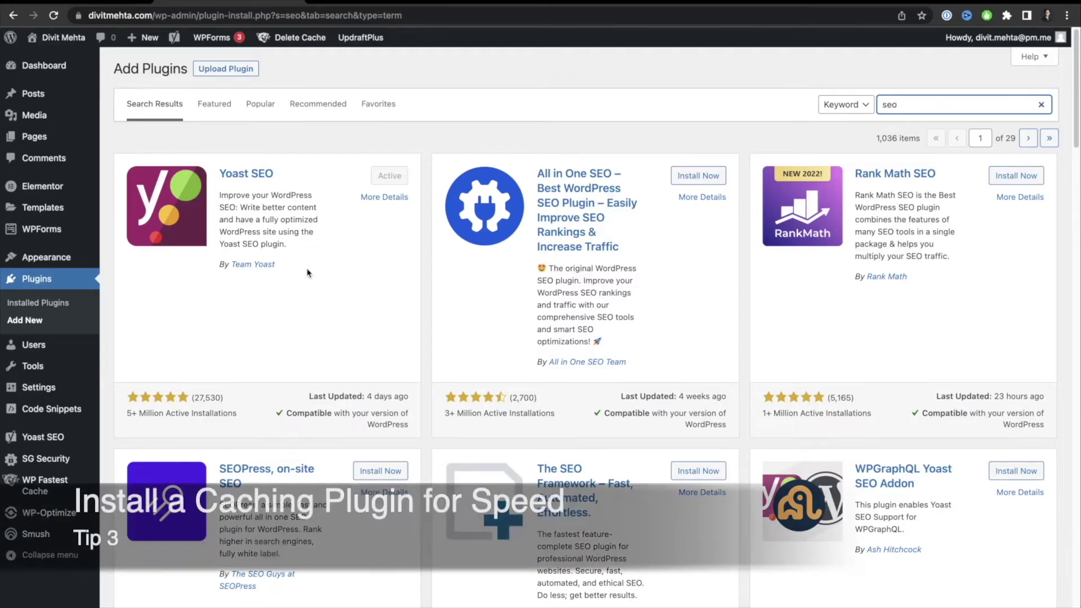
- Replace the plugin search with 'cache', listing WP-Optimize and WP Fastest Cache as active
double_click(897, 106)
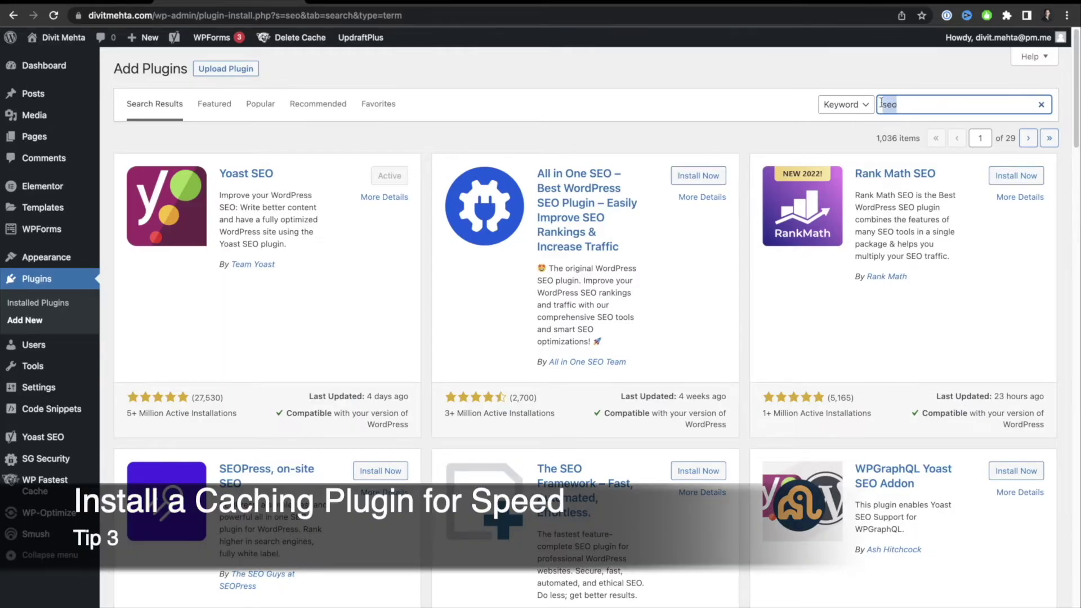
key(BackSpace)
text(cache)
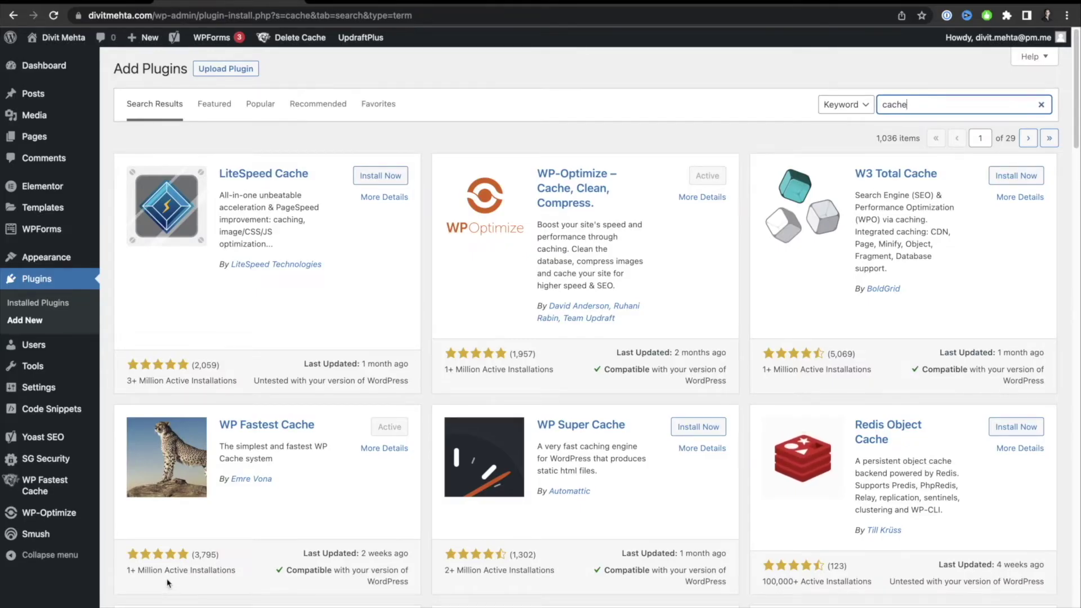
- View WP Fastest Cache options with Cache System, Preload, Minify, Gzip and Browser Caching enabled
click(52, 489)
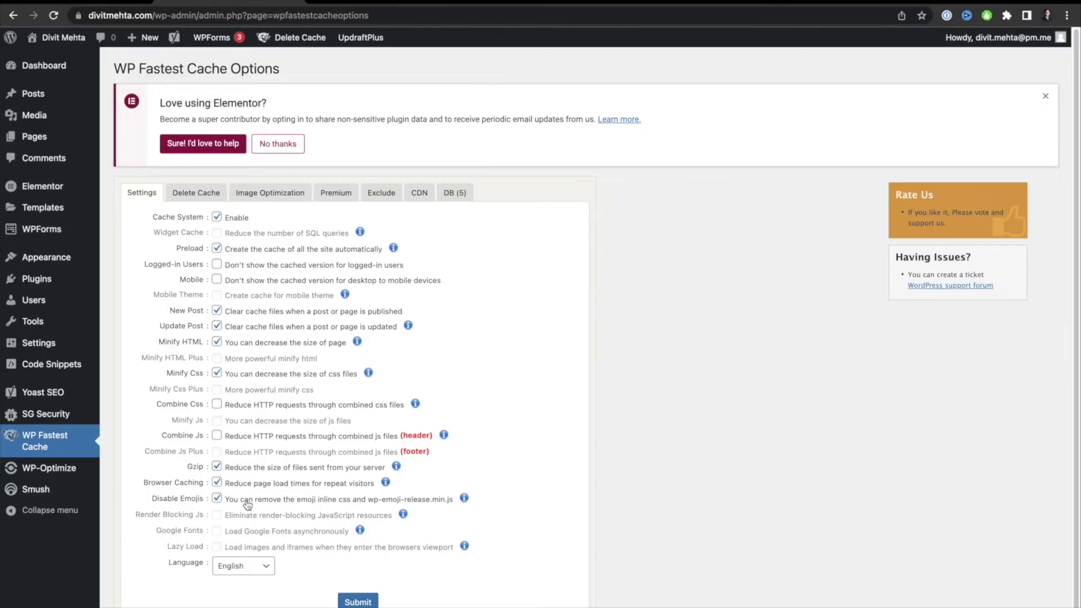
- Read the '22 Best WordPress Themes' and HubSpot SEO-friendly themes articles
click(338, 11)
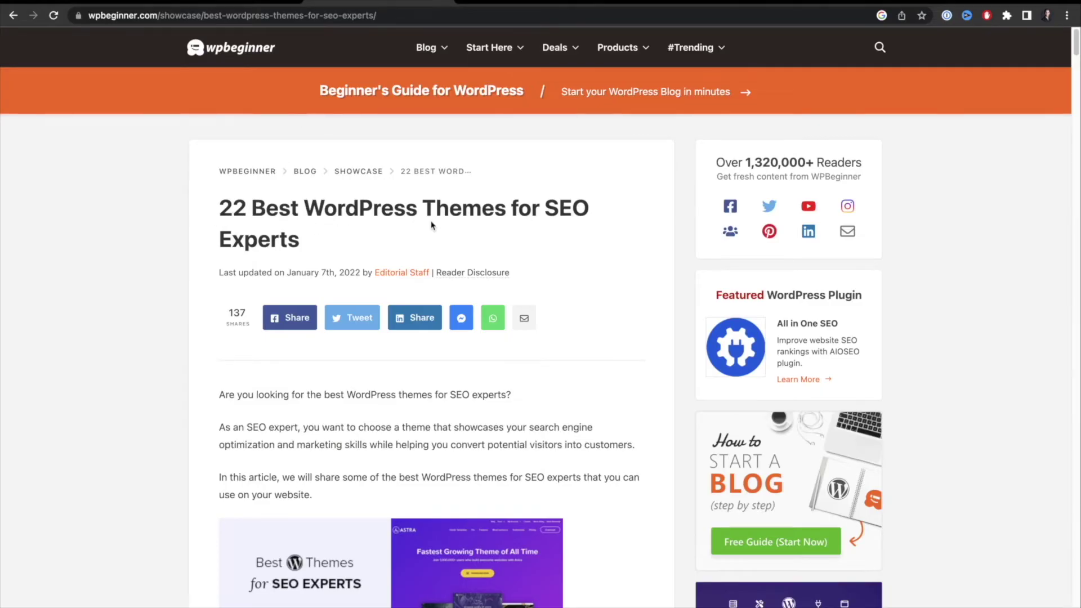
scroll(425, 353, down, 20)
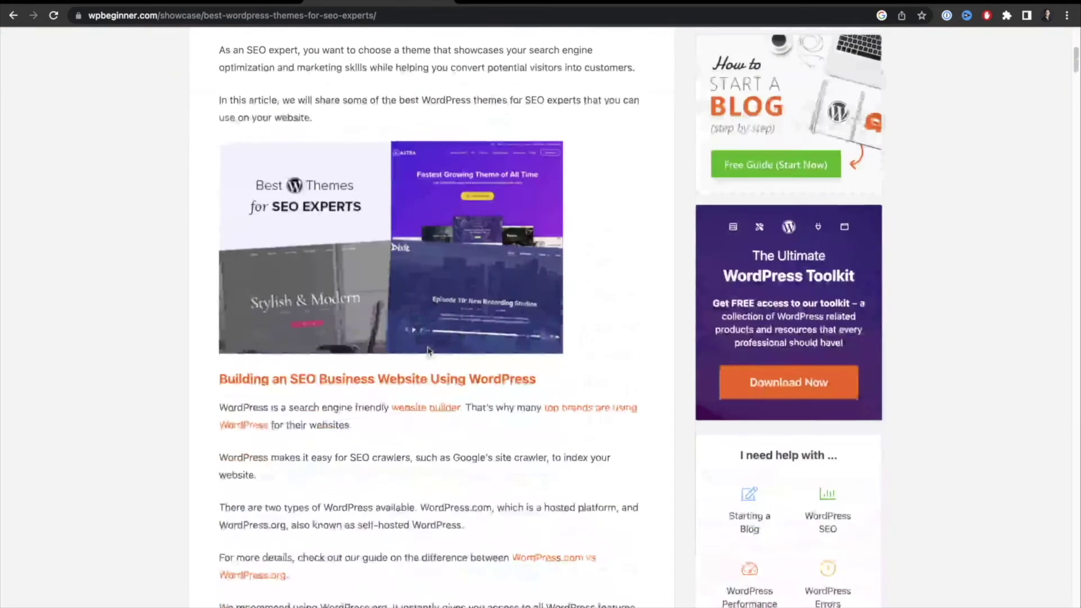
scroll(429, 345, down, 10)
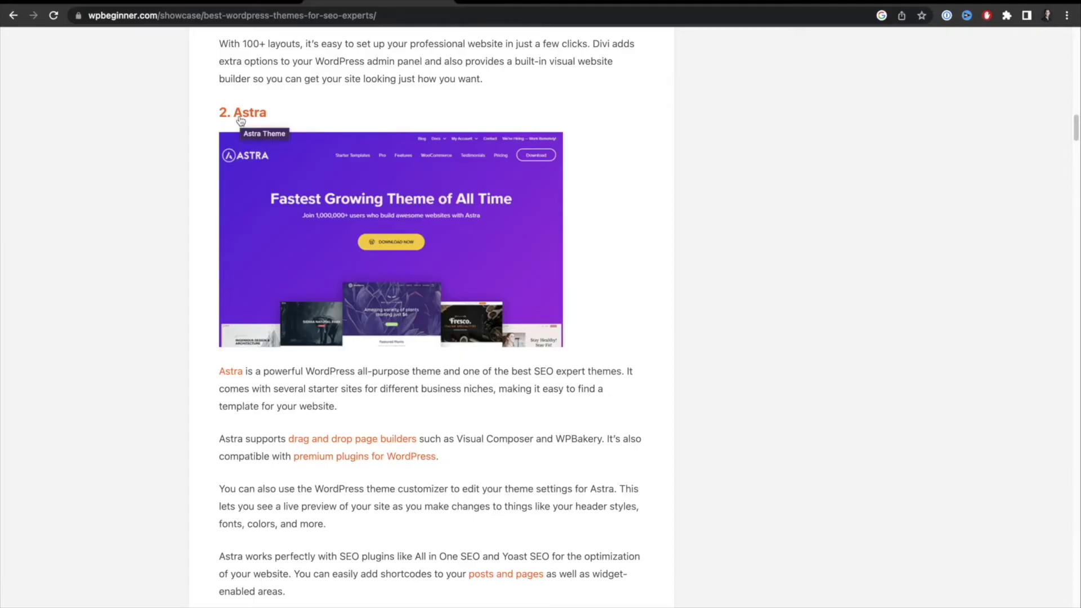
click(524, 3)
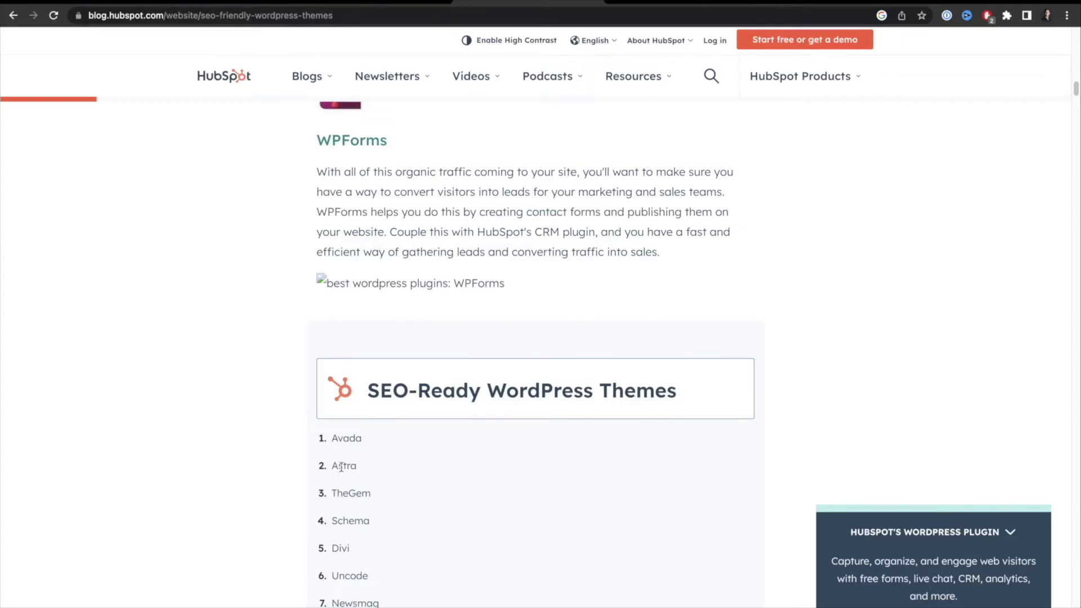
- Back in WordPress admin, view the four installed themes with Astra active
click(262, 1)
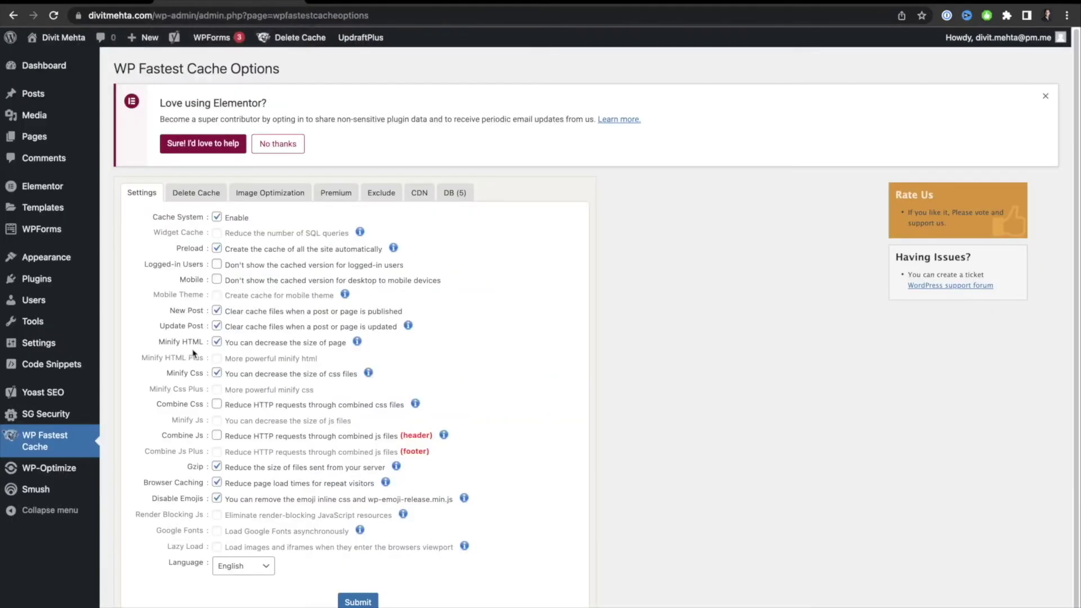
mouse_move(67, 263)
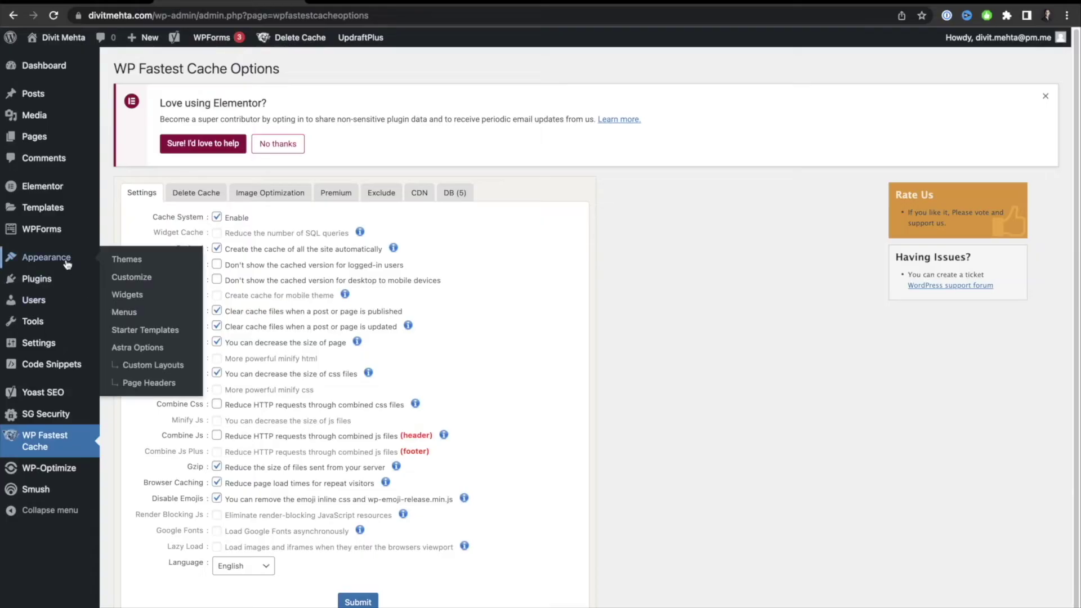
click(120, 260)
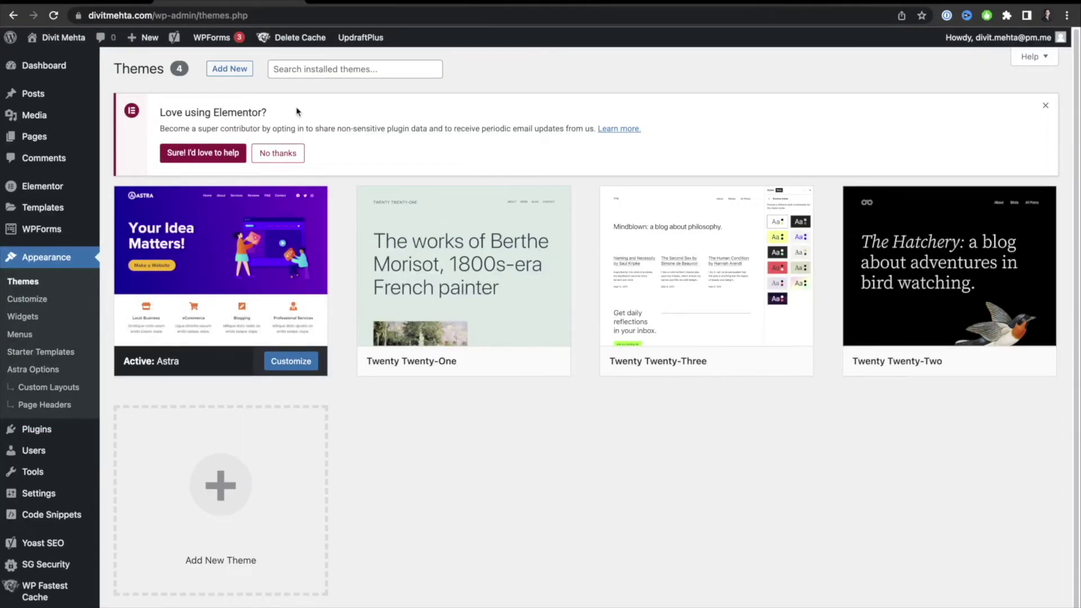
- Browse the popular themes catalogue, then go to the All Posts list
click(228, 69)
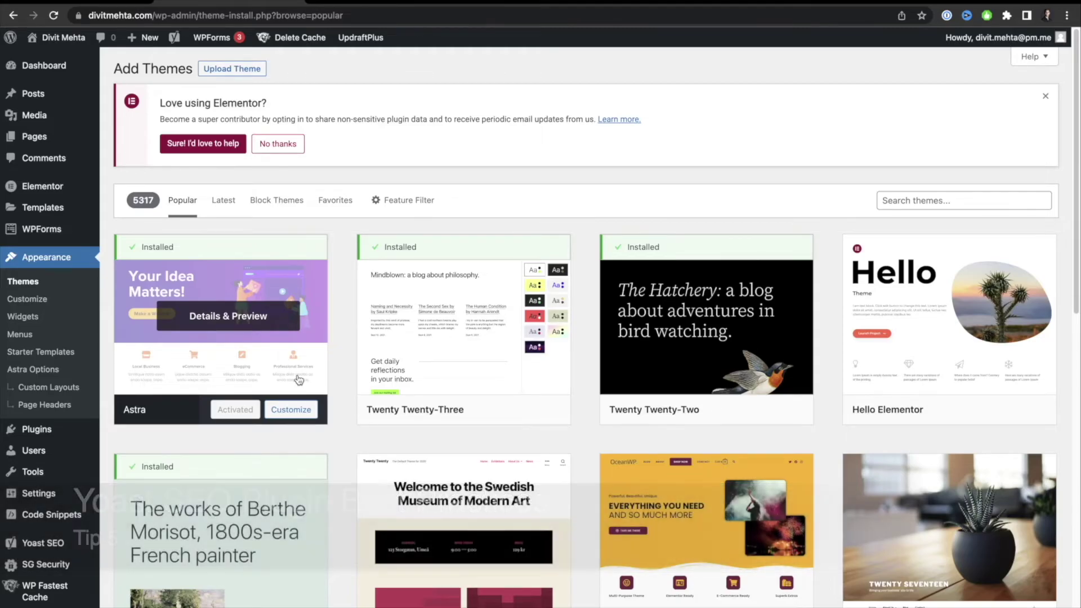
mouse_move(49, 92)
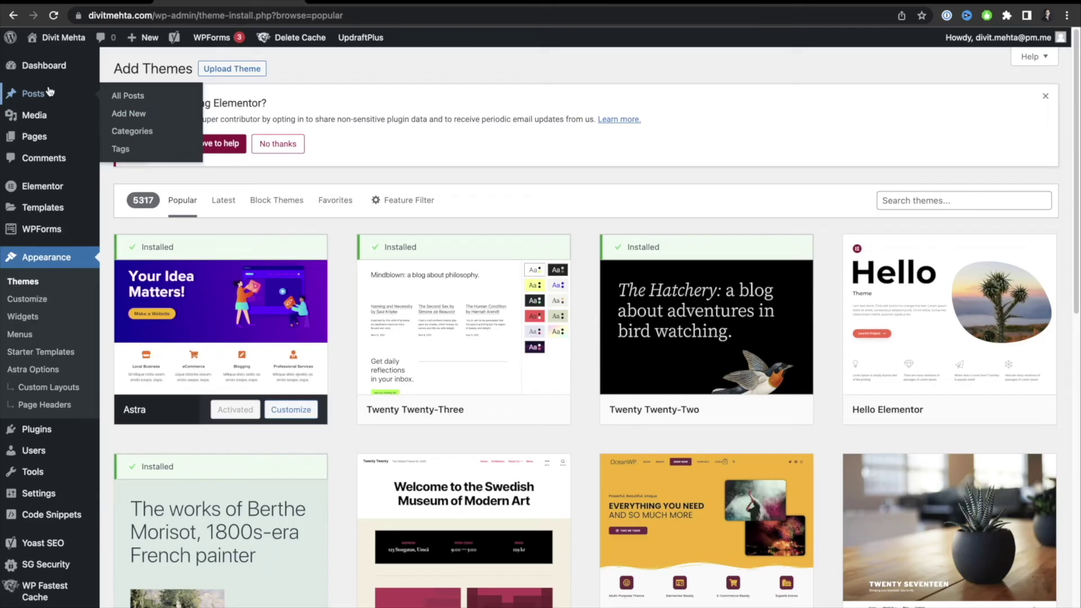
click(50, 91)
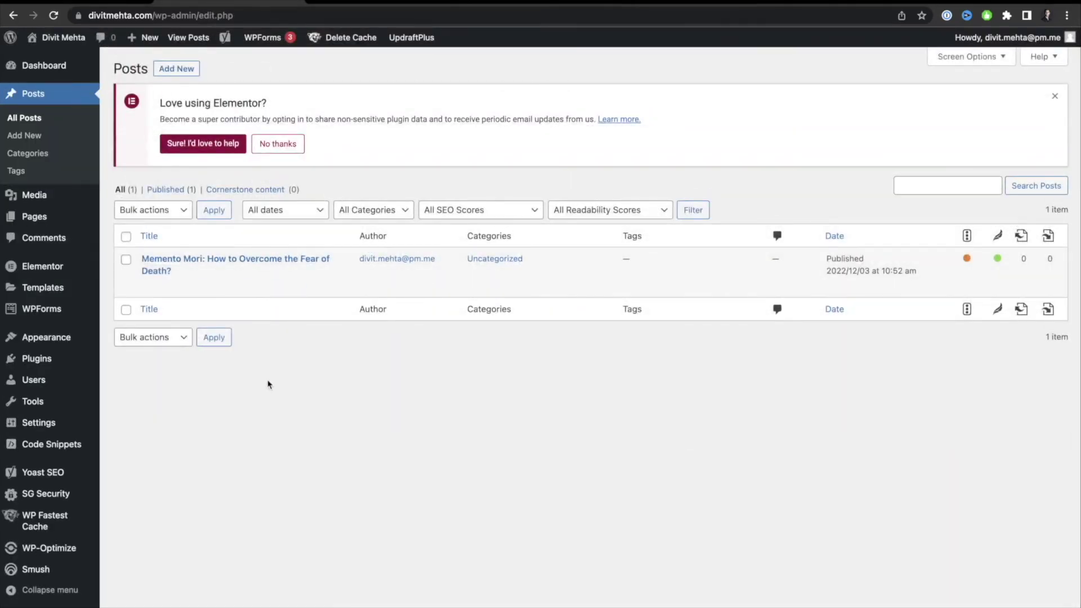
- Locate the published 'Memento Mori' post, dated 2022/12/03, in the post list
mouse_move(152, 275)
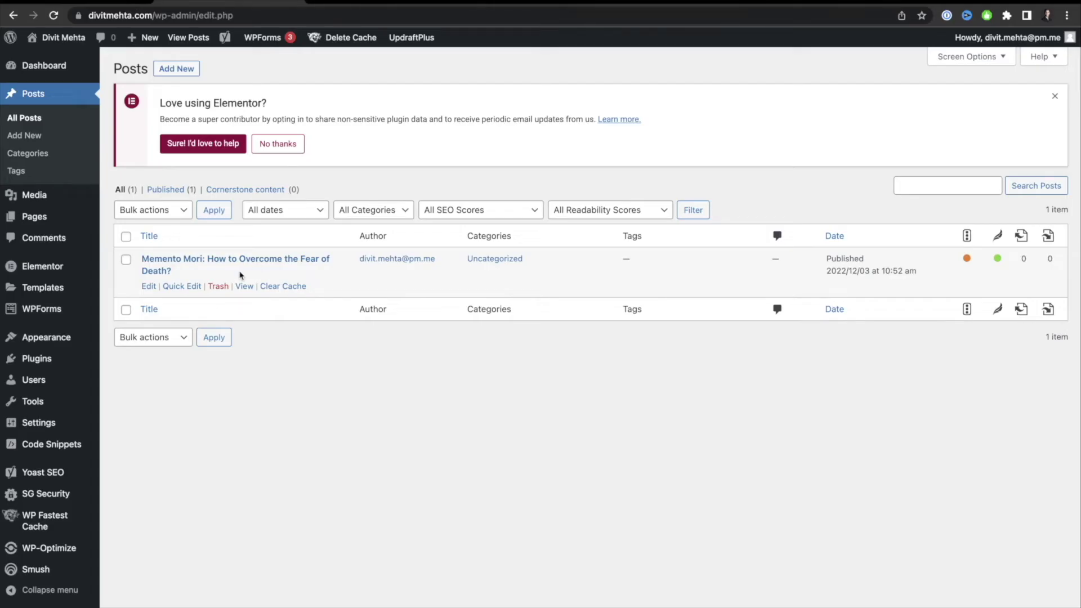
- Edit the Memento Mori post and review its Yoast panel with keyphrase 'Memento Mori'
click(149, 287)
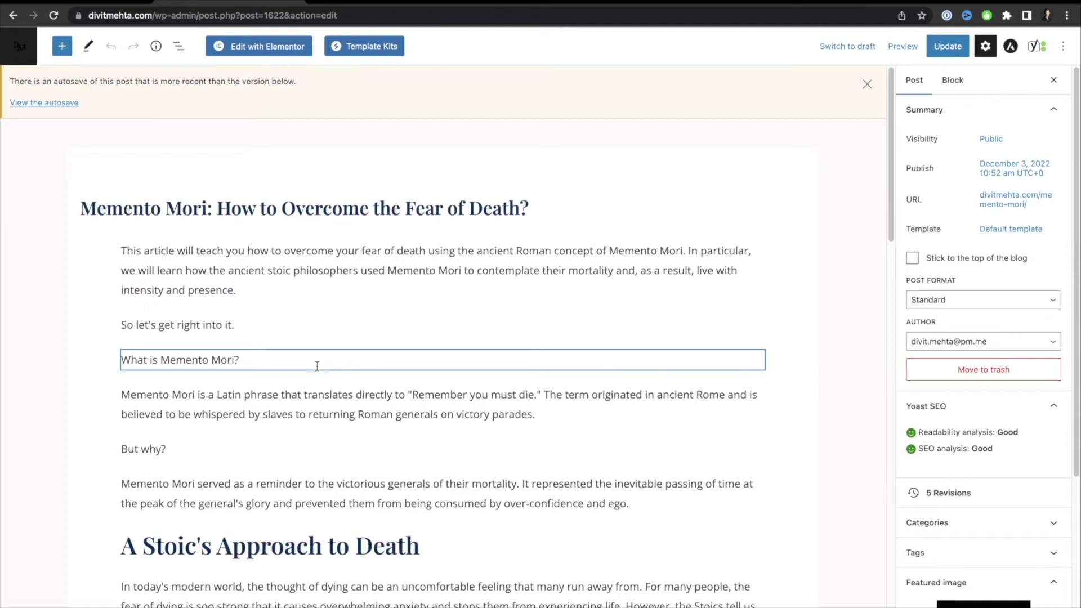
scroll(317, 366, down, 20)
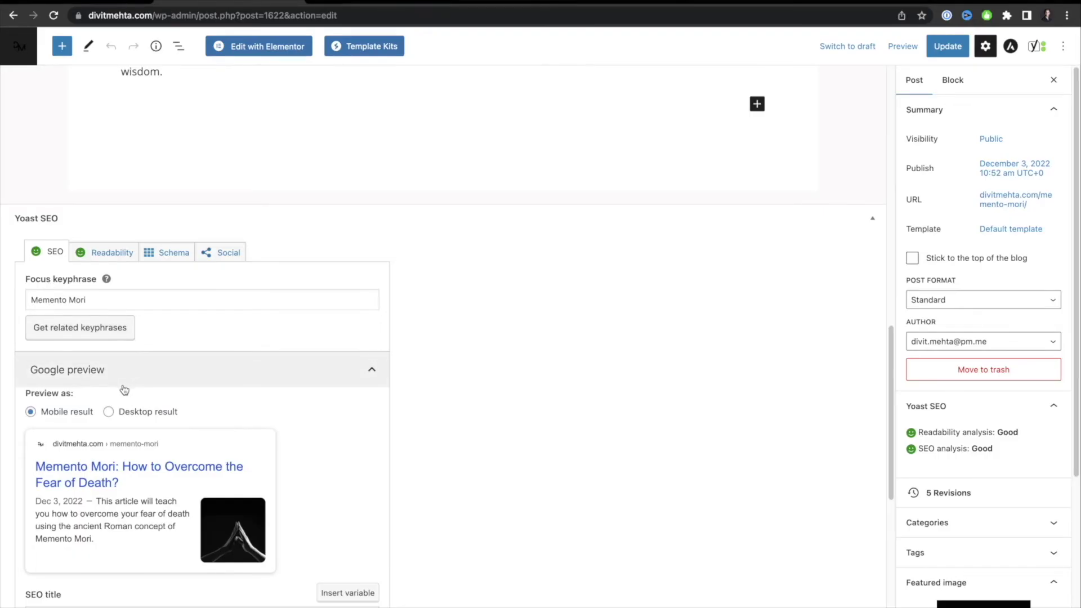
scroll(120, 387, down, 4)
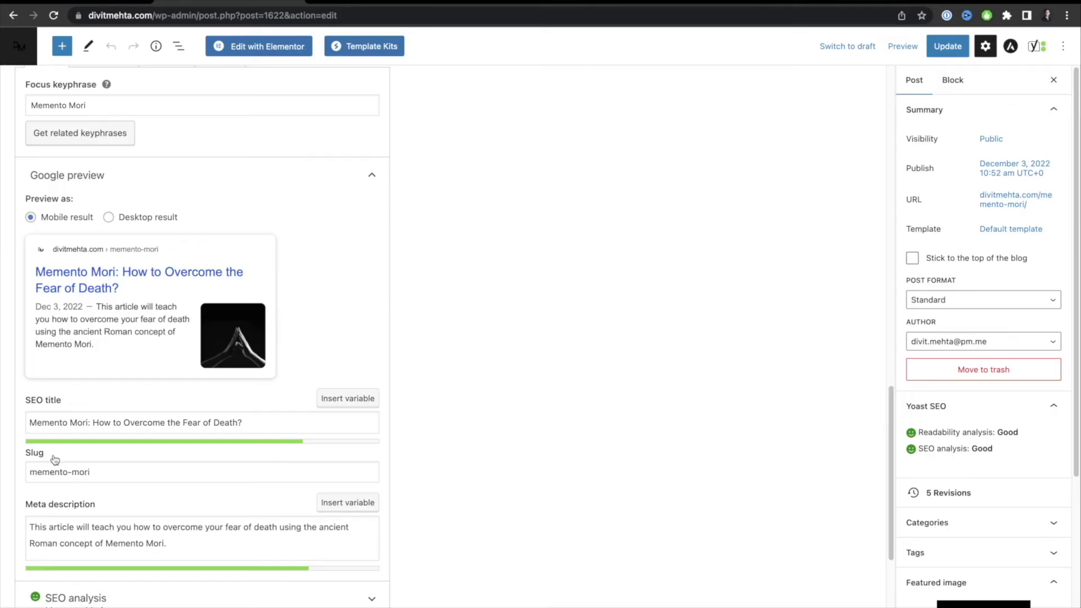
click(983, 204)
drag(167, 544, 107, 546)
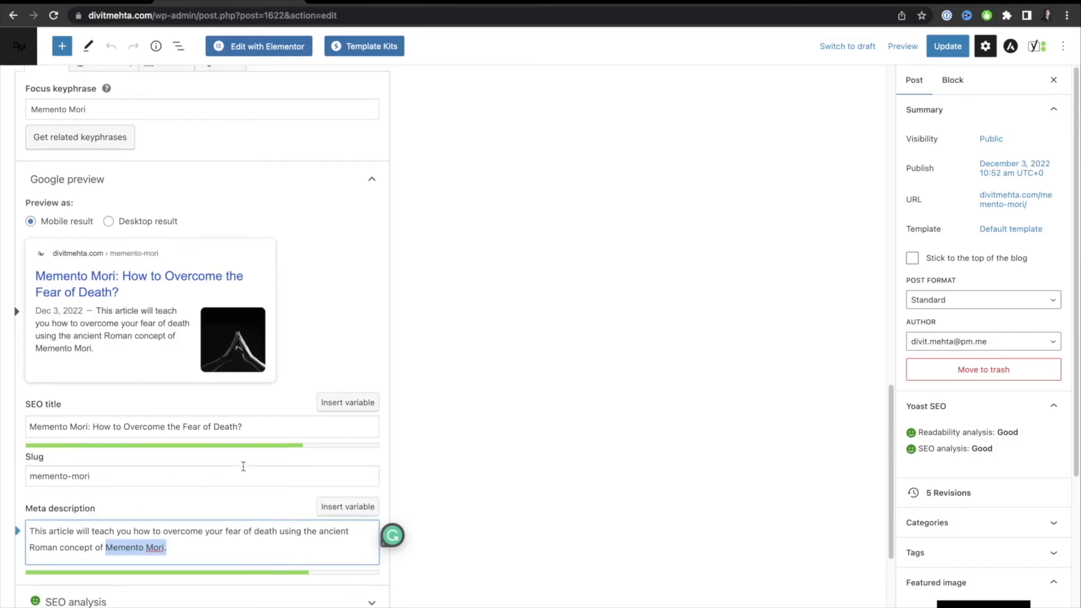
scroll(242, 467, up, 10)
scroll(245, 472, up, 8)
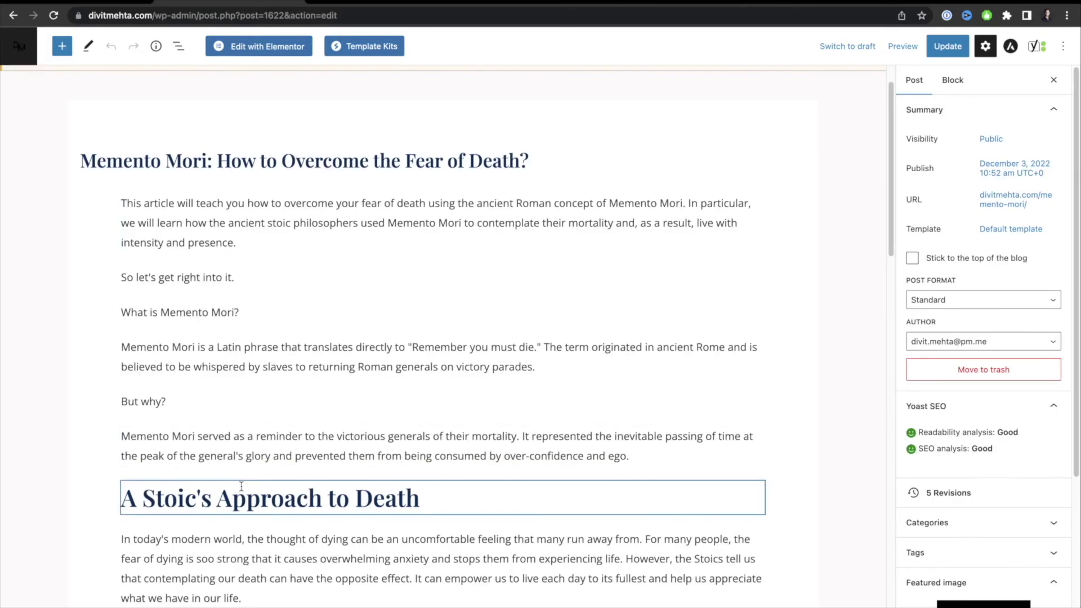
scroll(241, 486, down, 5)
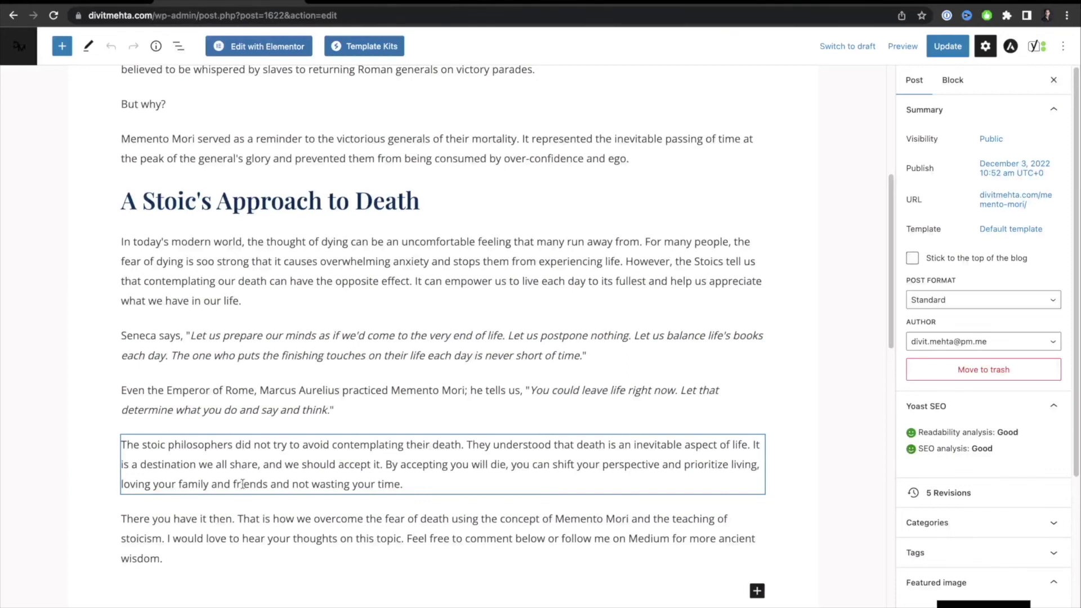
scroll(242, 485, up, 2)
scroll(243, 481, up, 4)
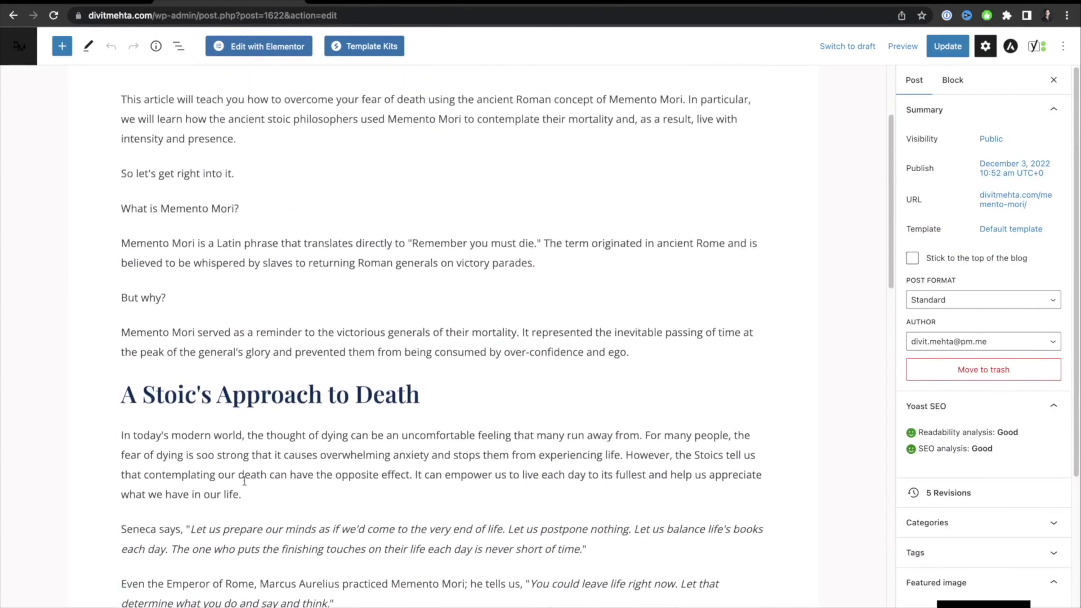
drag(162, 267, 244, 268)
drag(201, 302, 122, 298)
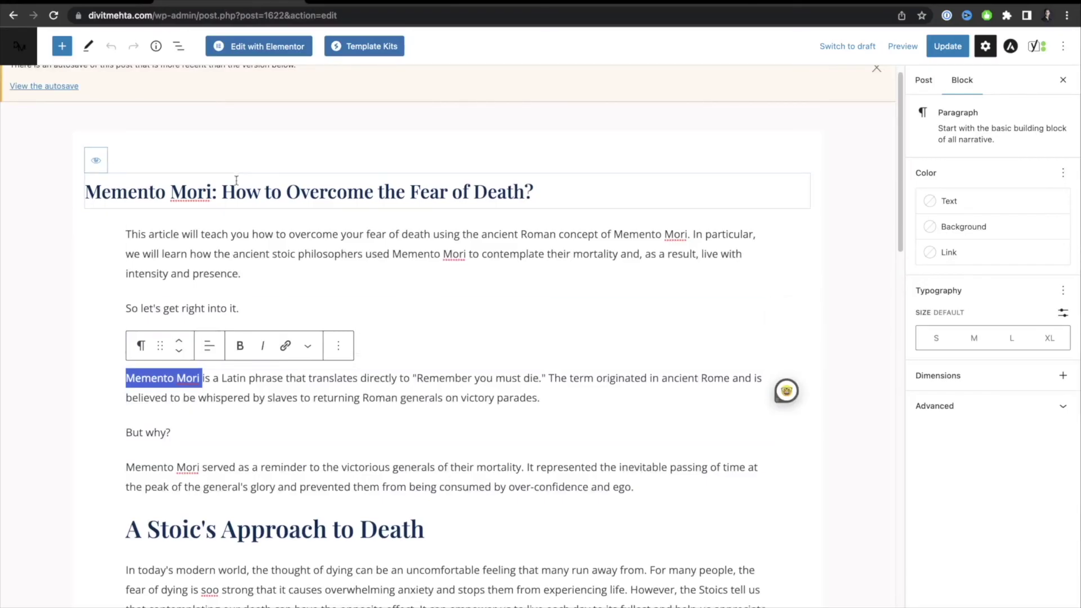
click(204, 194)
drag(205, 193, 125, 193)
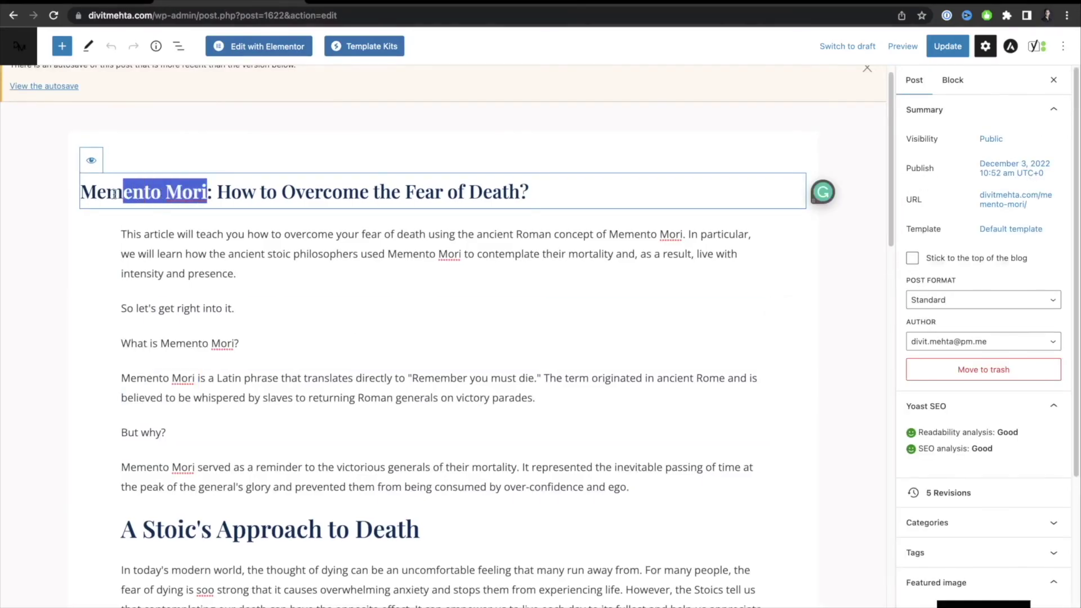
click(84, 192)
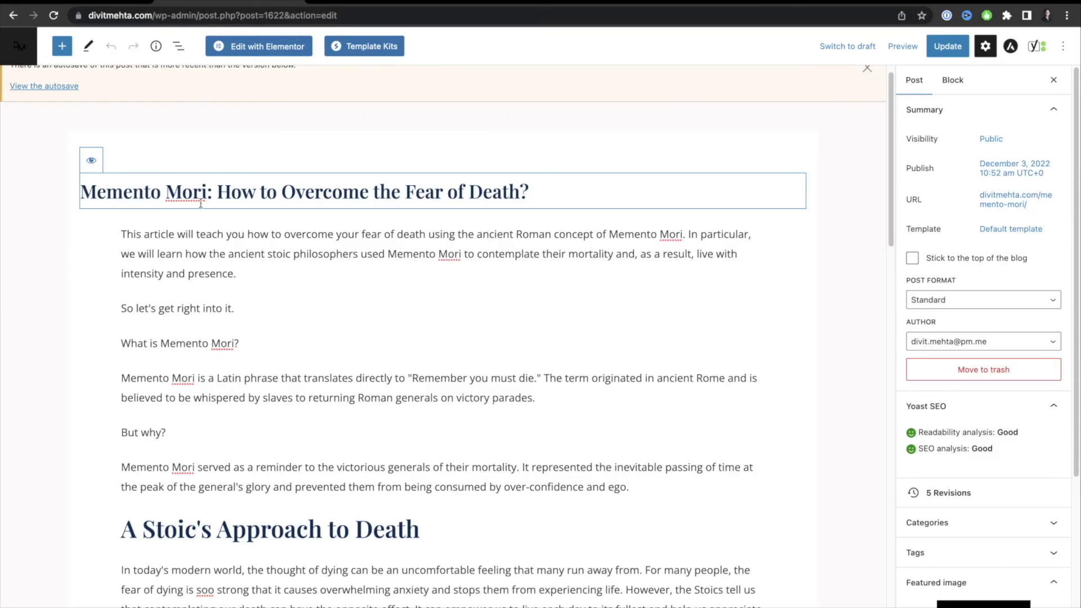
scroll(662, 309, down, 3)
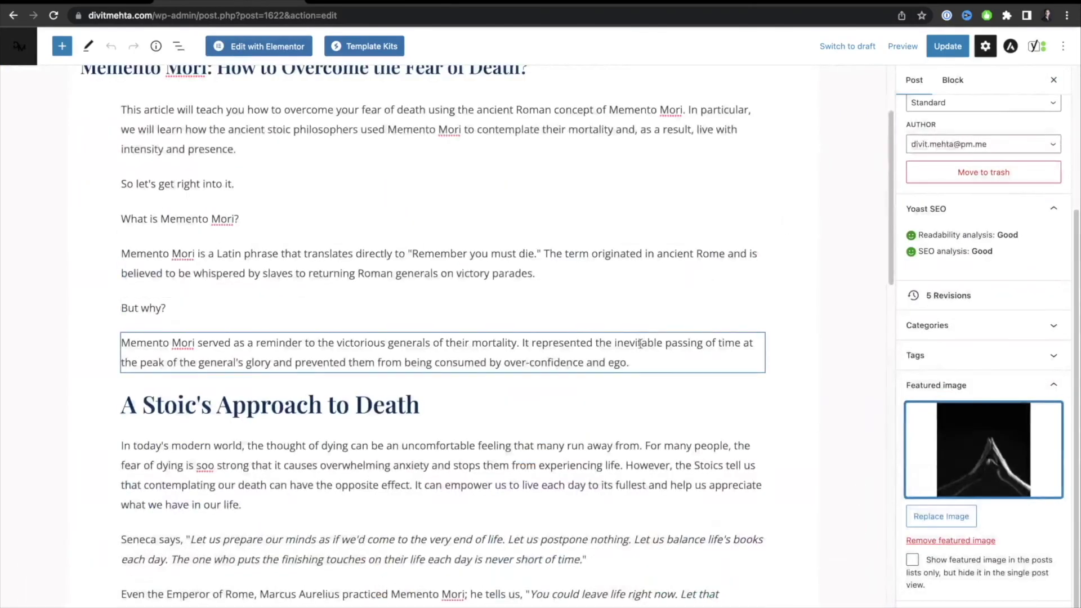